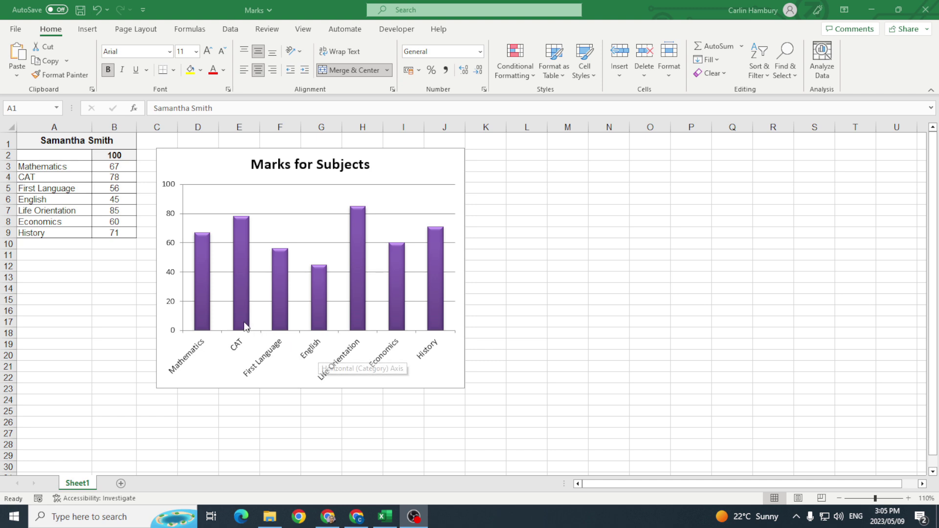
- Select the Marks for Subjects chart and browse its design, format and Format Chart Area settings
click(157, 279)
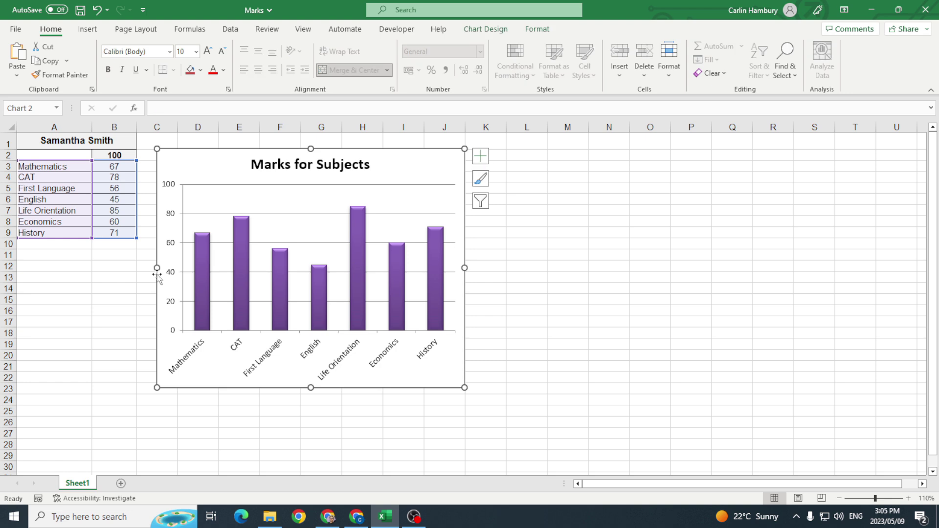
click(486, 31)
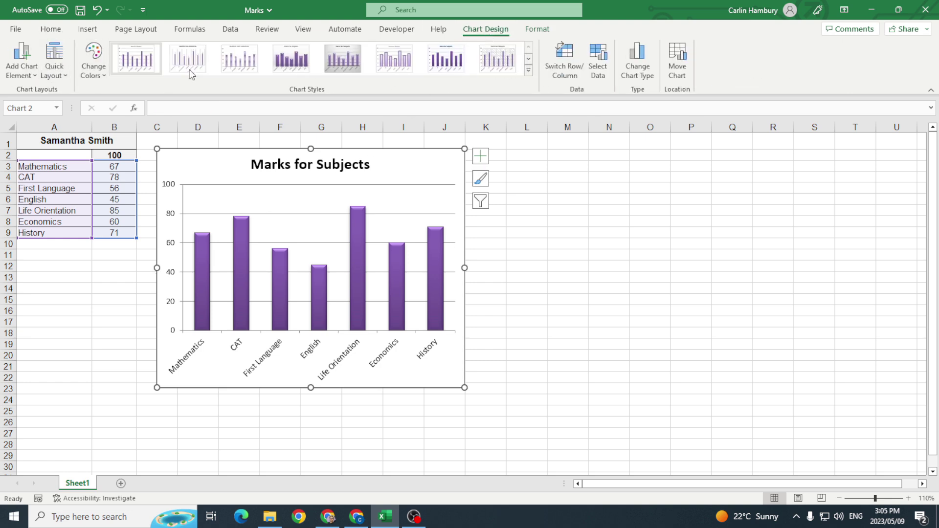
click(540, 31)
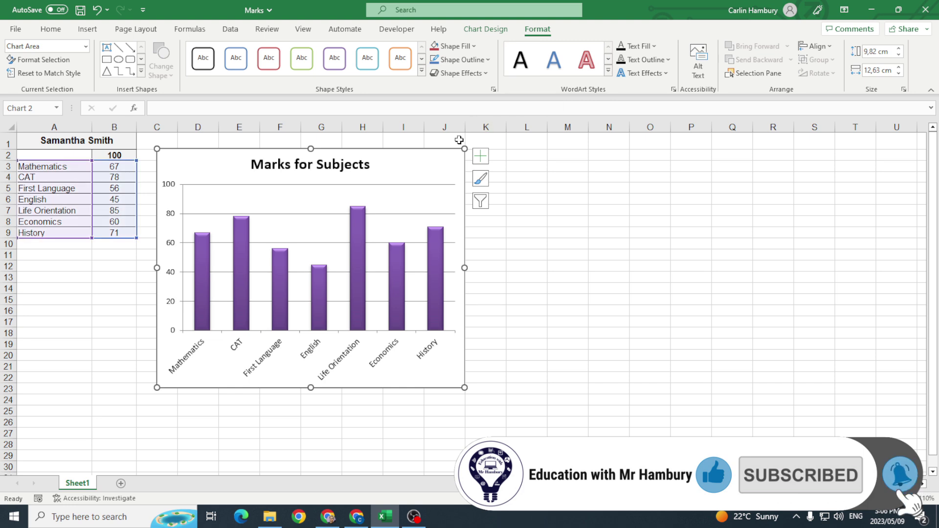
right_click(447, 152)
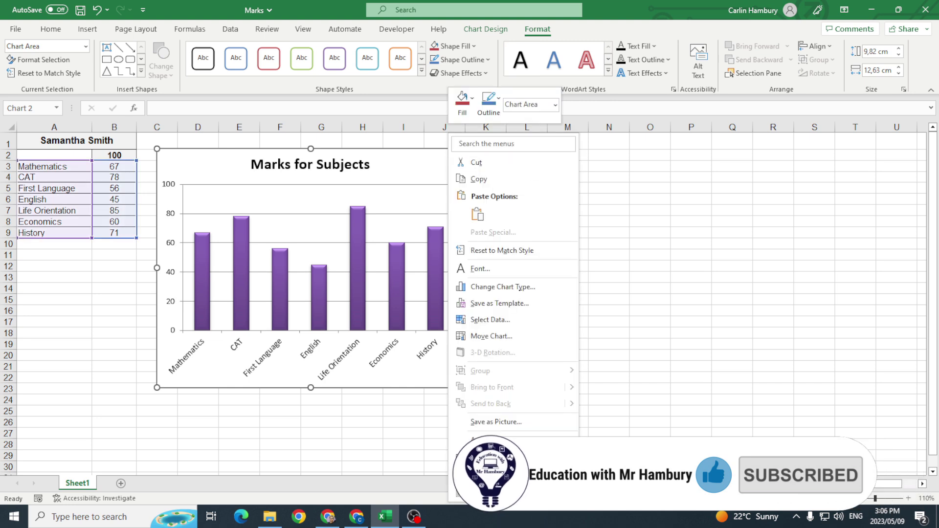
click(506, 476)
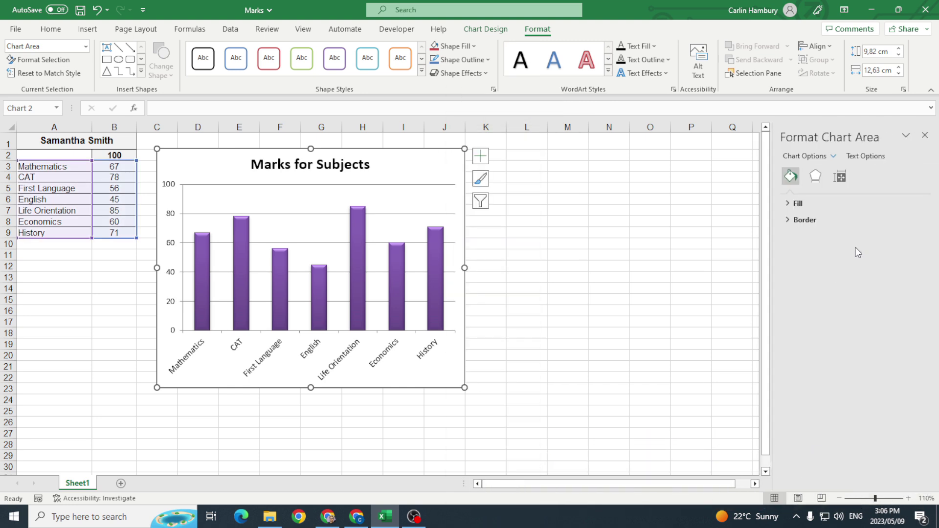
click(821, 175)
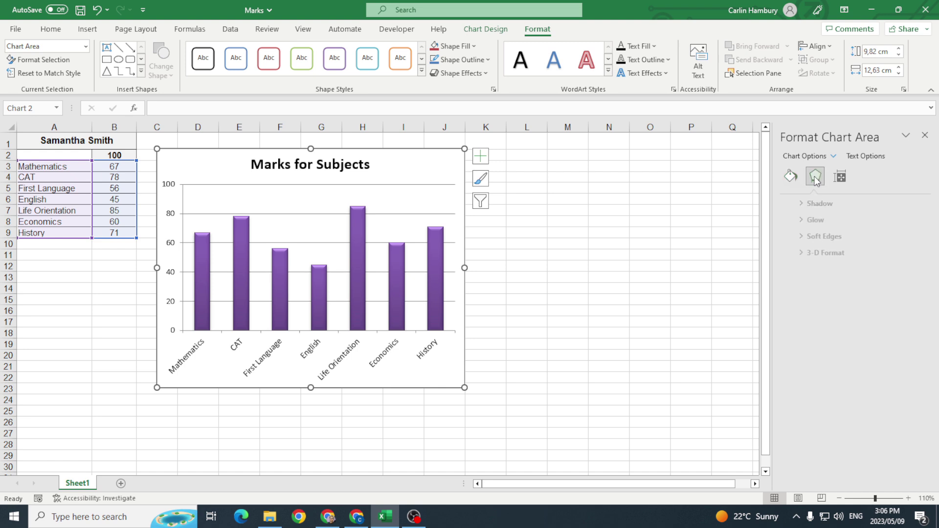
click(839, 178)
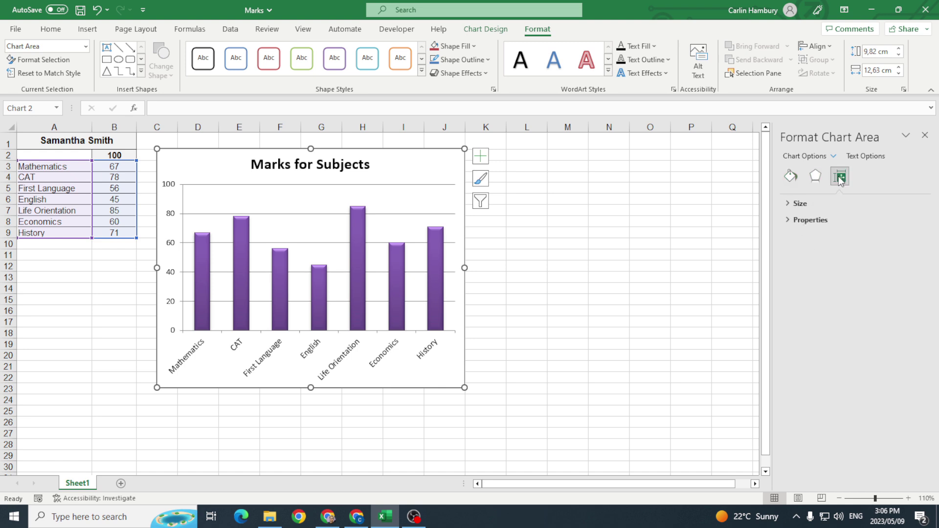
click(924, 135)
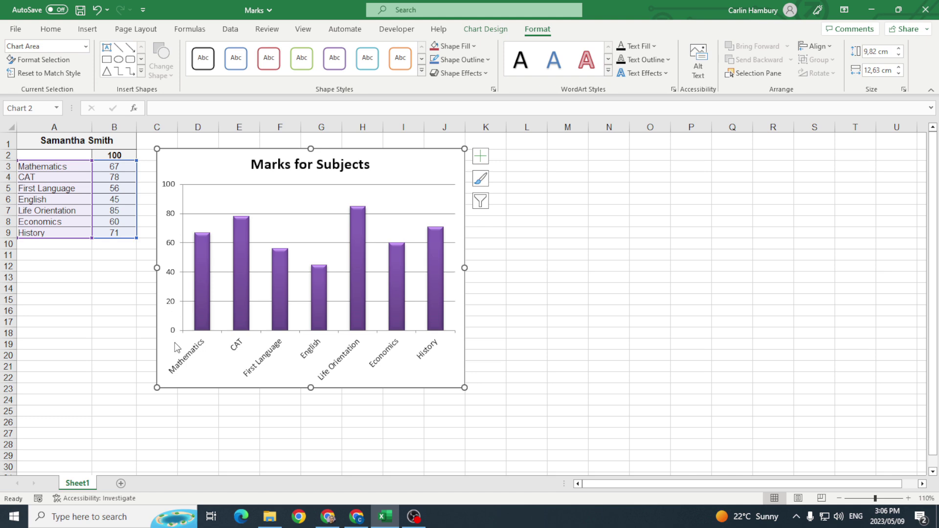
- Open Format Axis for the horizontal subject axis with the Labels section expanded
click(341, 364)
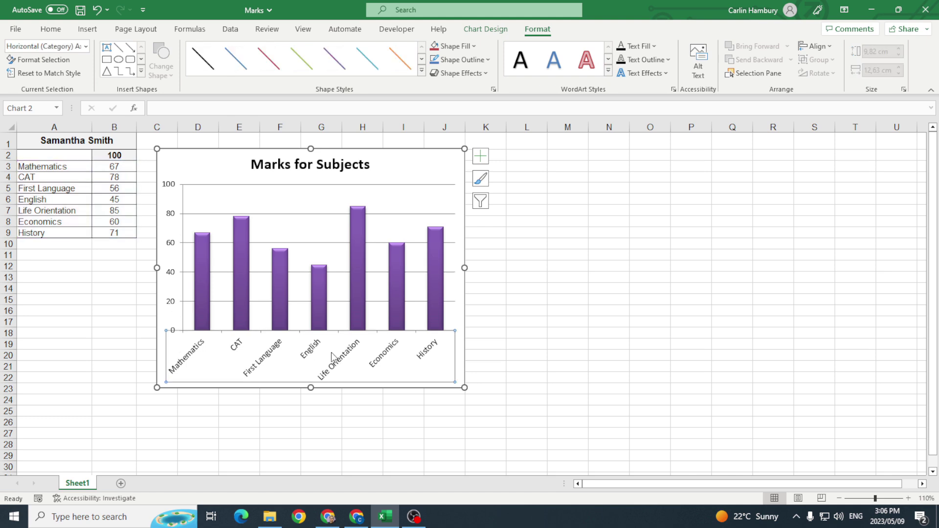
right_click(333, 357)
click(368, 344)
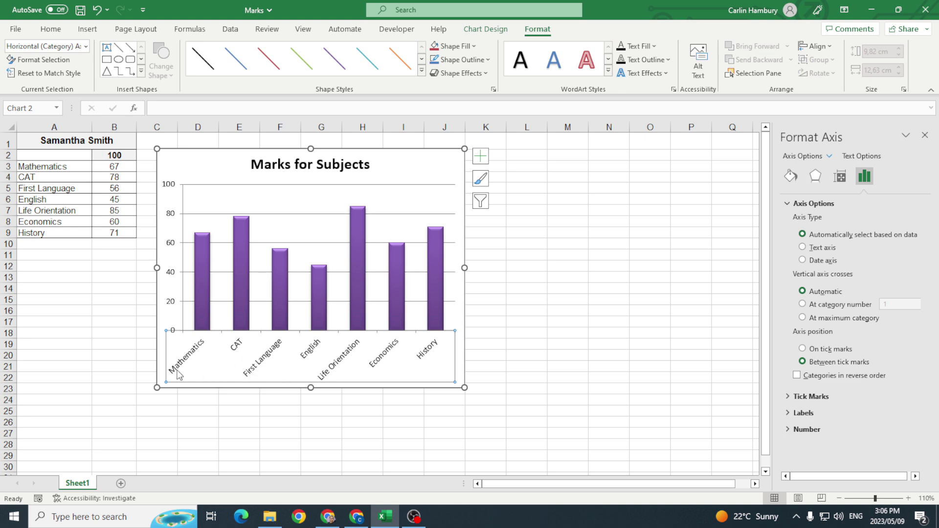
click(802, 413)
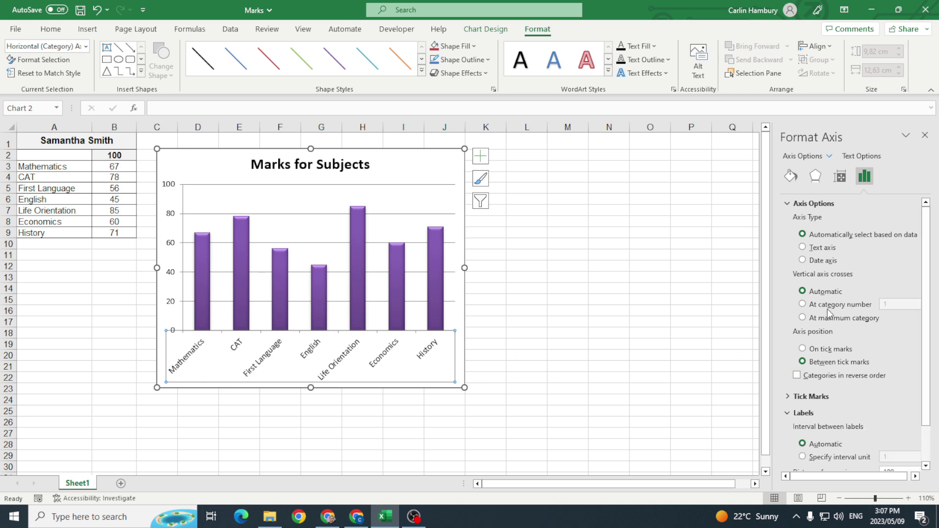
- Set the subject-name labels' text direction to Rotate all text 270°, then select the value axis
click(840, 177)
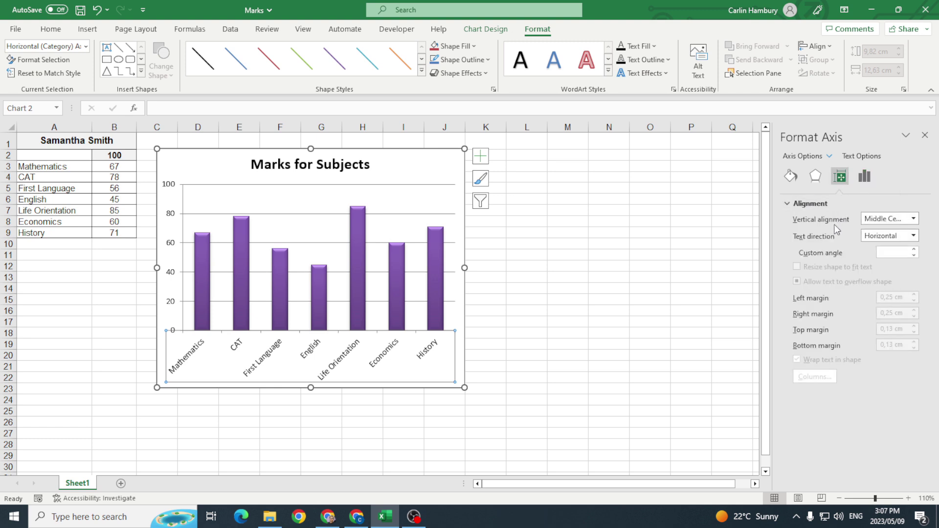
click(877, 223)
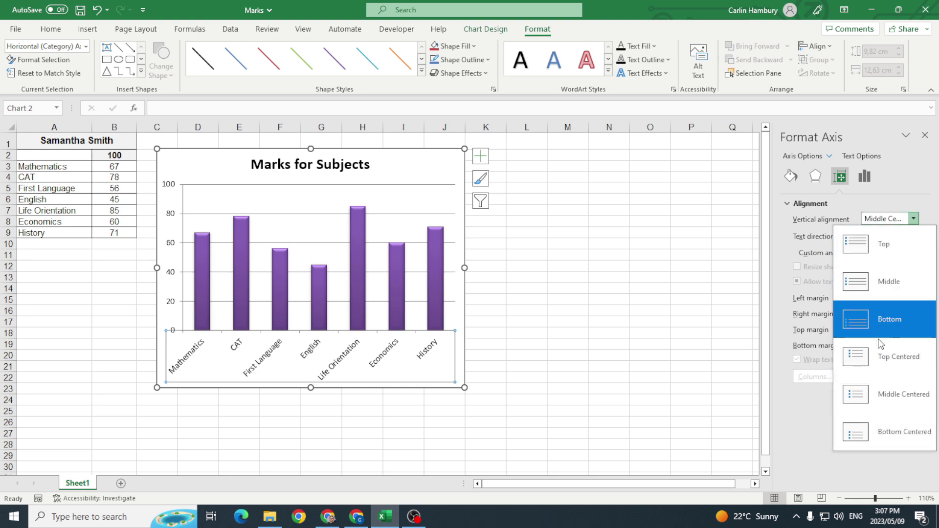
click(808, 229)
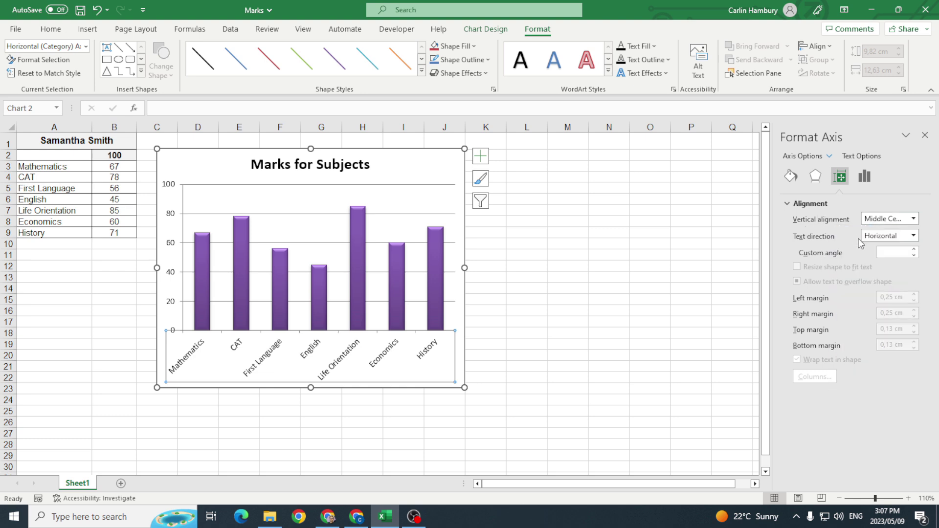
click(878, 237)
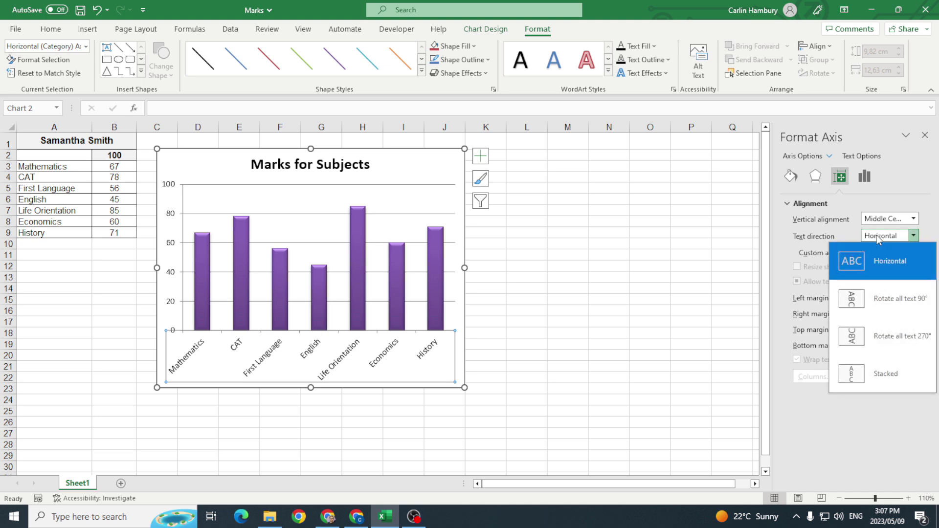
click(868, 338)
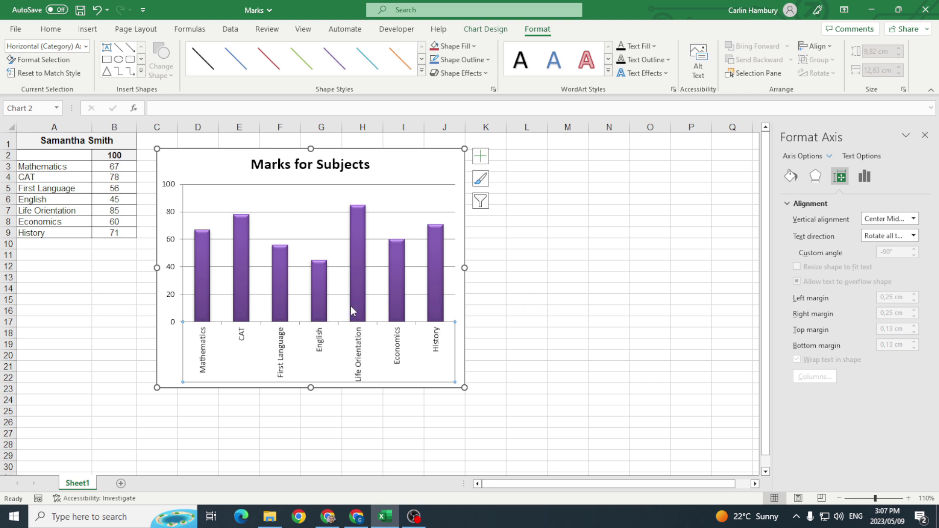
click(173, 271)
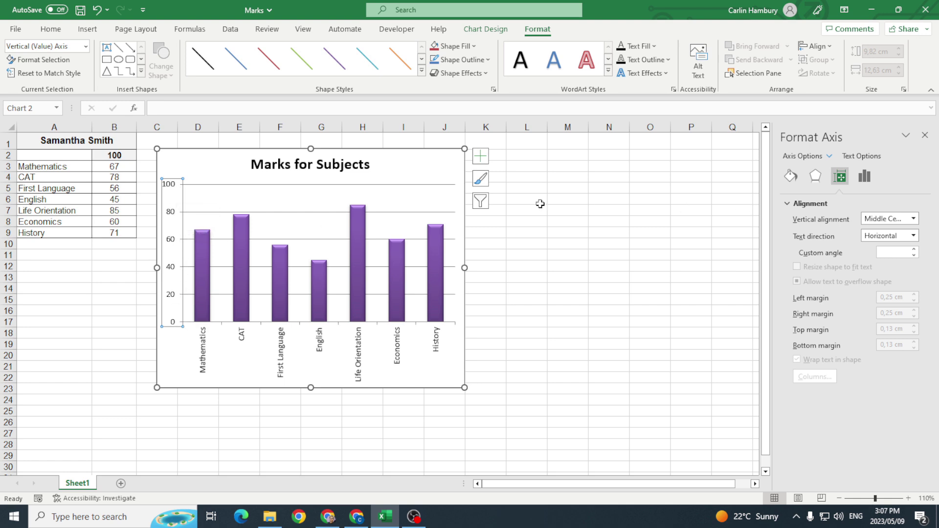
- Change the Marks chart value axis major unit from 20 to 10
right_click(170, 234)
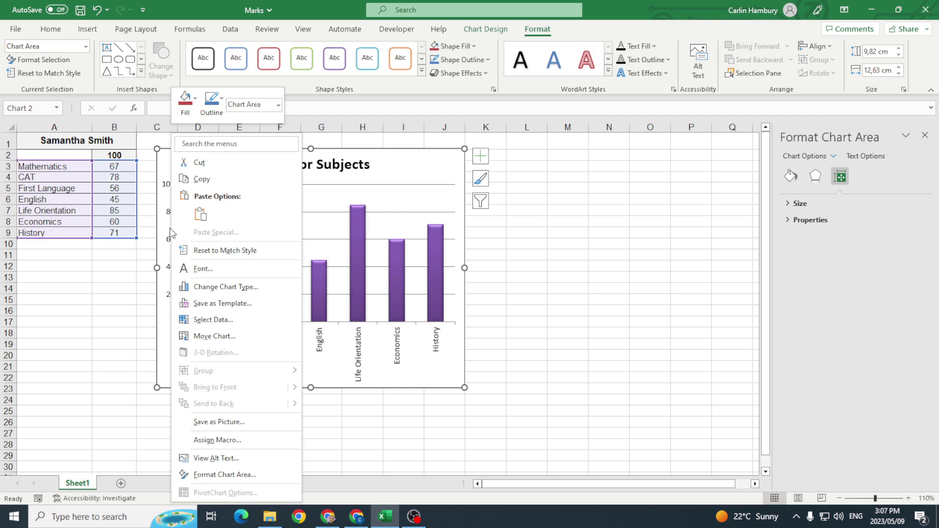
click(170, 234)
right_click(170, 232)
click(169, 230)
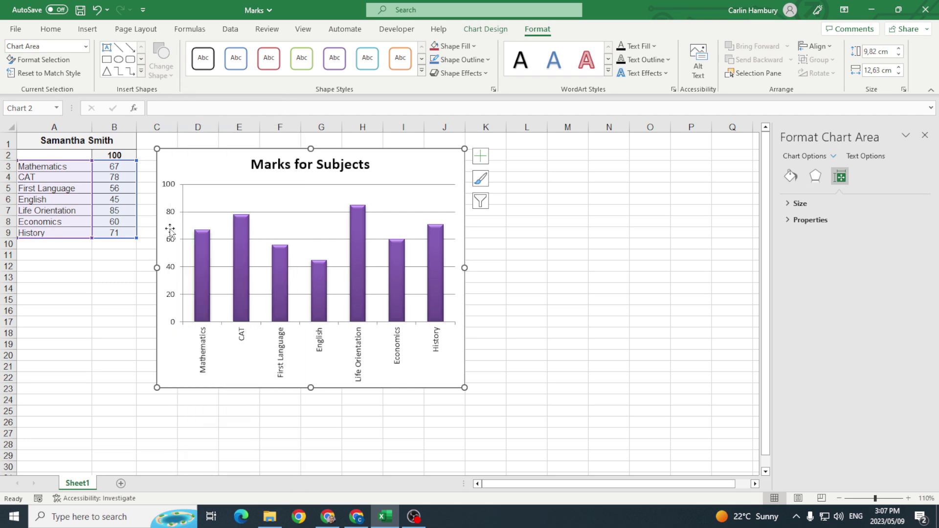
click(170, 230)
right_click(172, 235)
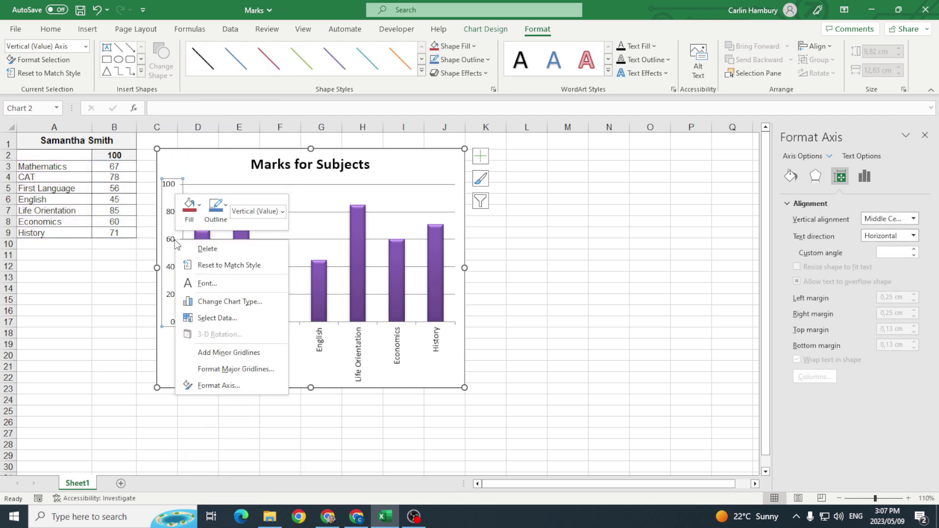
click(234, 386)
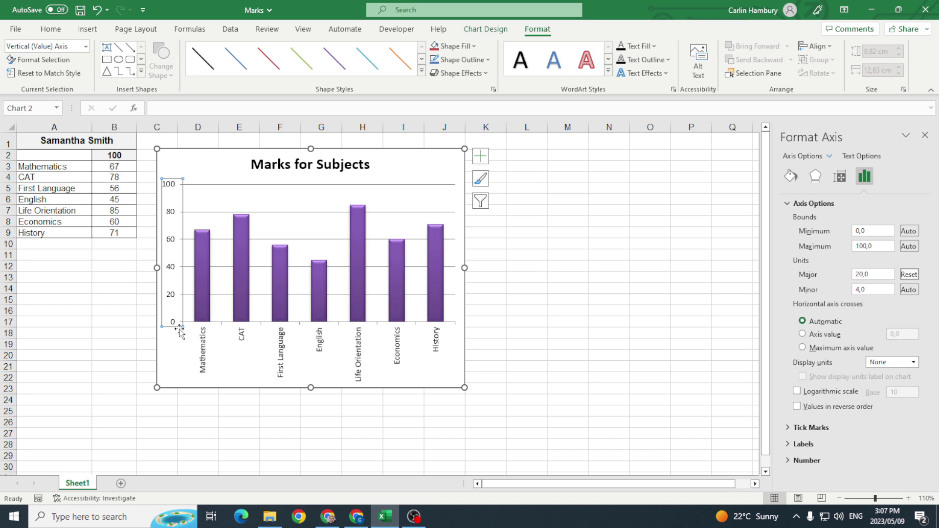
click(865, 277)
key(BackSpace)
click(732, 288)
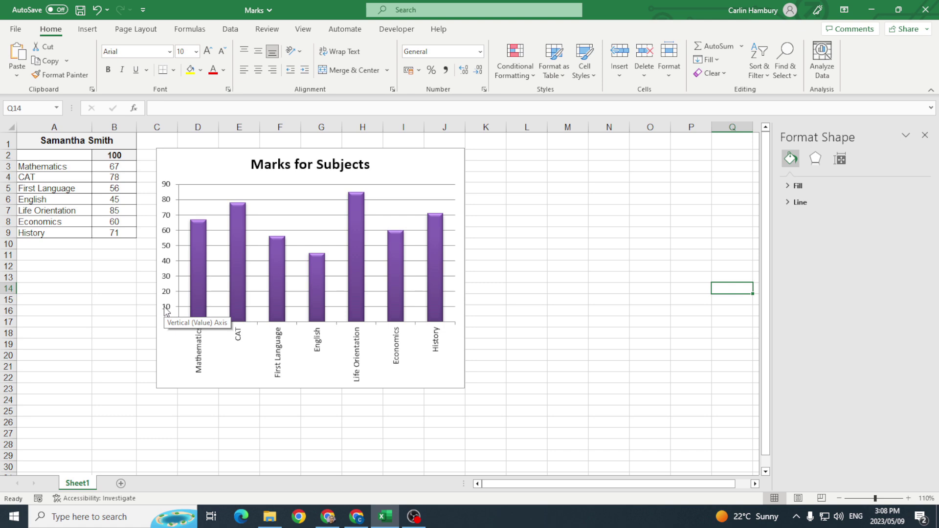
- Add a primary horizontal axis title reading 'Subjects' to the Marks chart
click(447, 175)
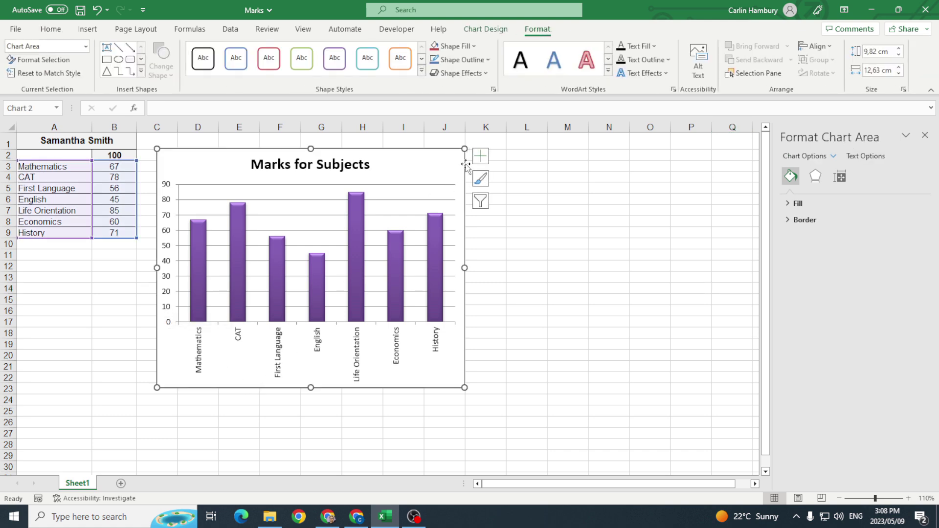
click(480, 158)
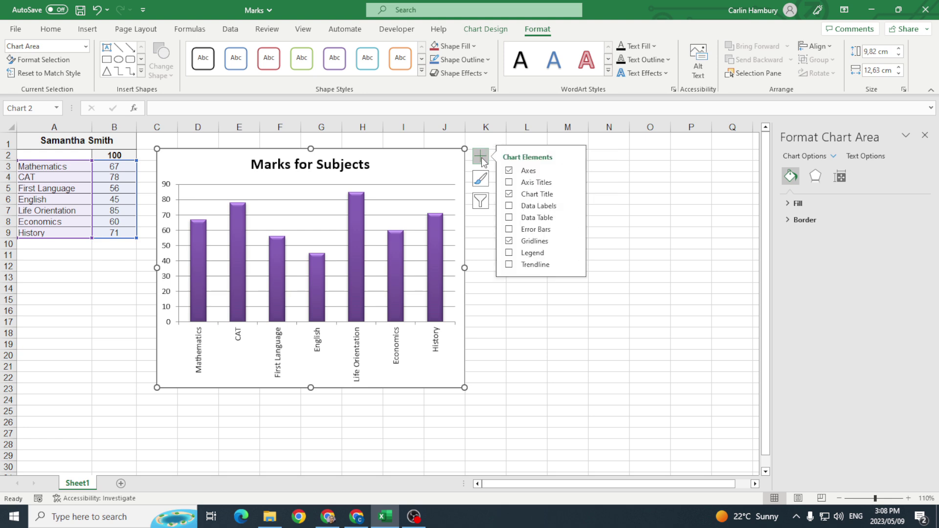
click(509, 183)
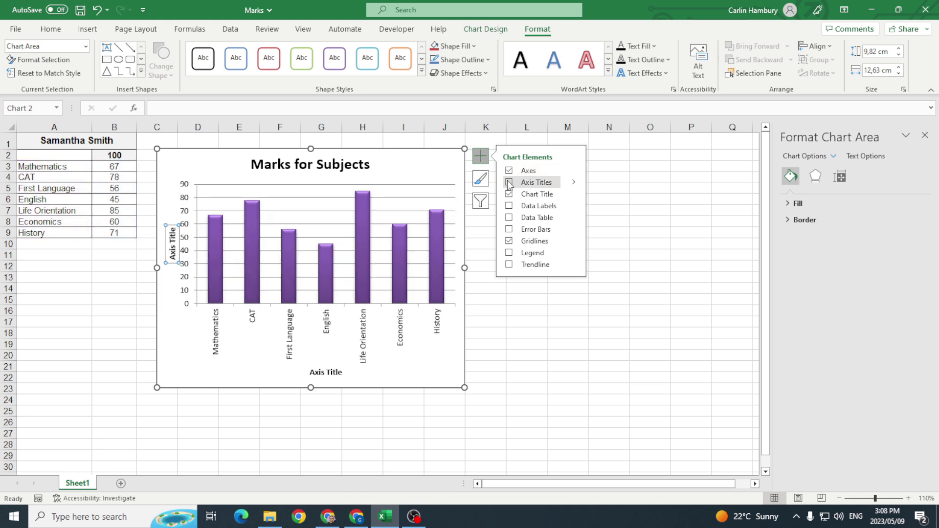
click(509, 183)
click(486, 29)
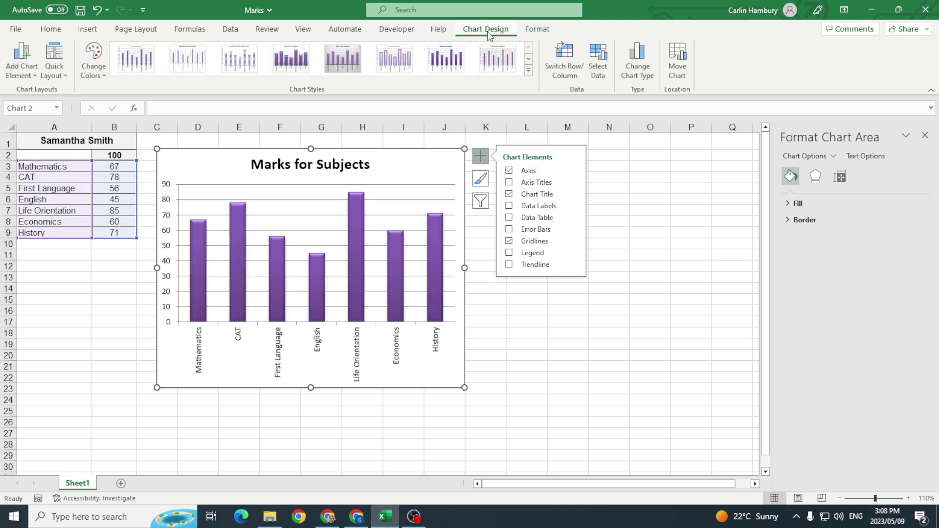
click(23, 73)
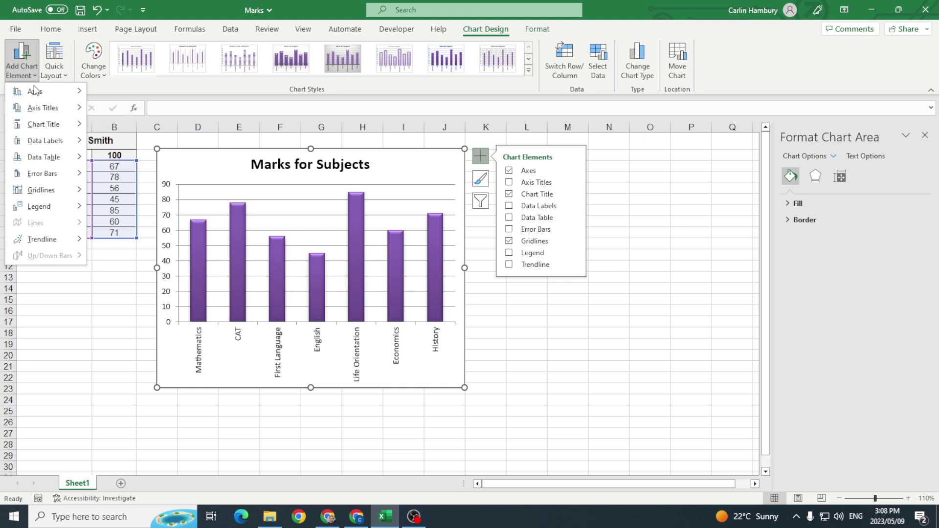
mouse_move(37, 112)
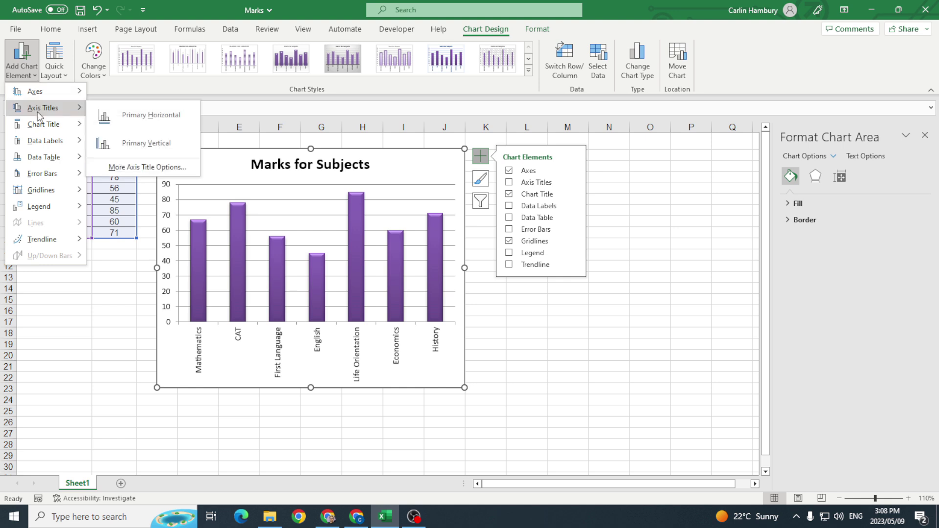
click(135, 113)
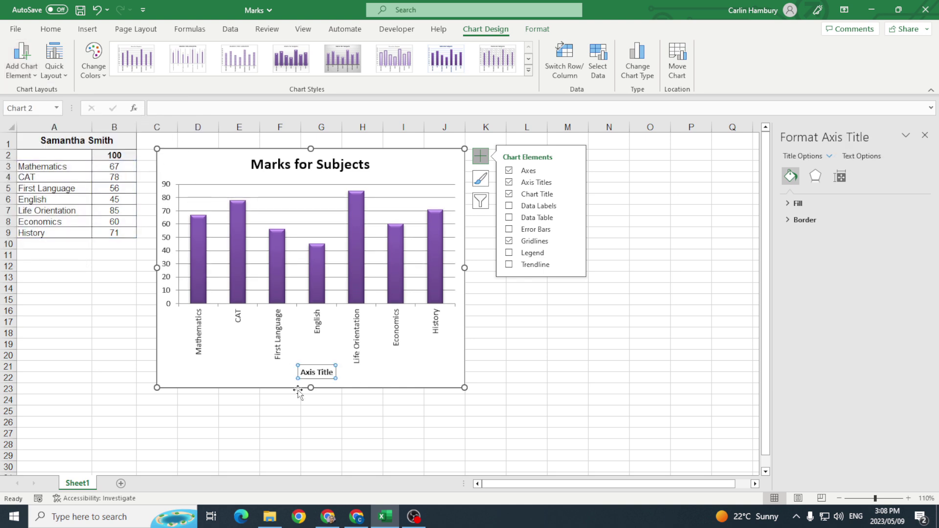
click(192, 113)
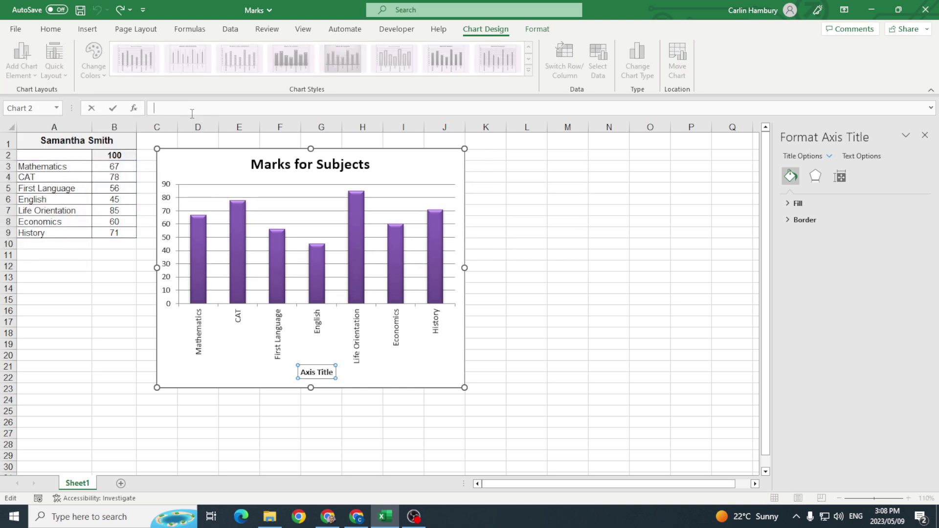
text(Subjects)
click(579, 298)
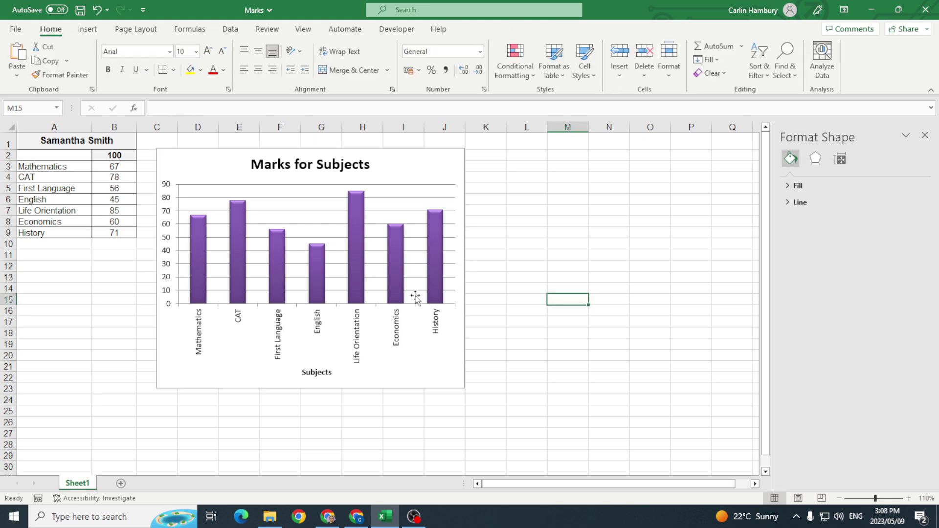
- Add a primary vertical axis title reading 'Total Marks'
click(164, 194)
click(31, 71)
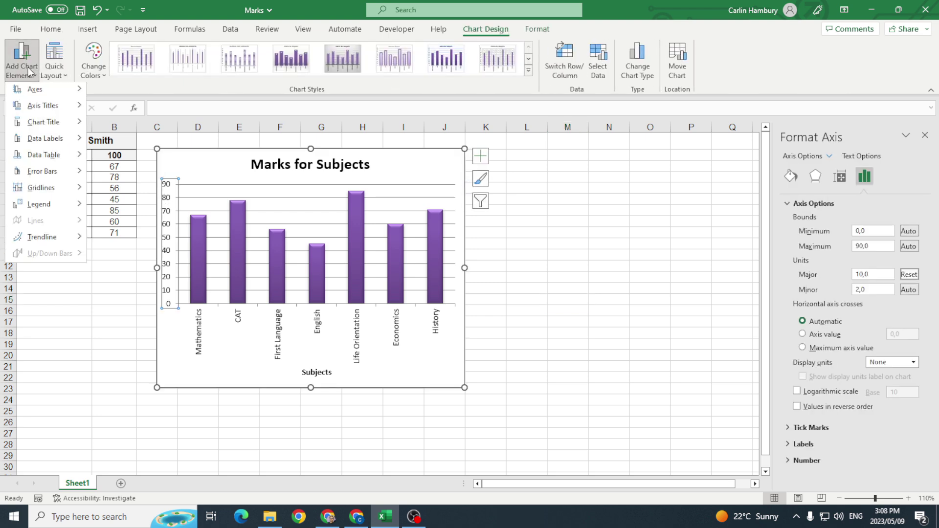
mouse_move(43, 110)
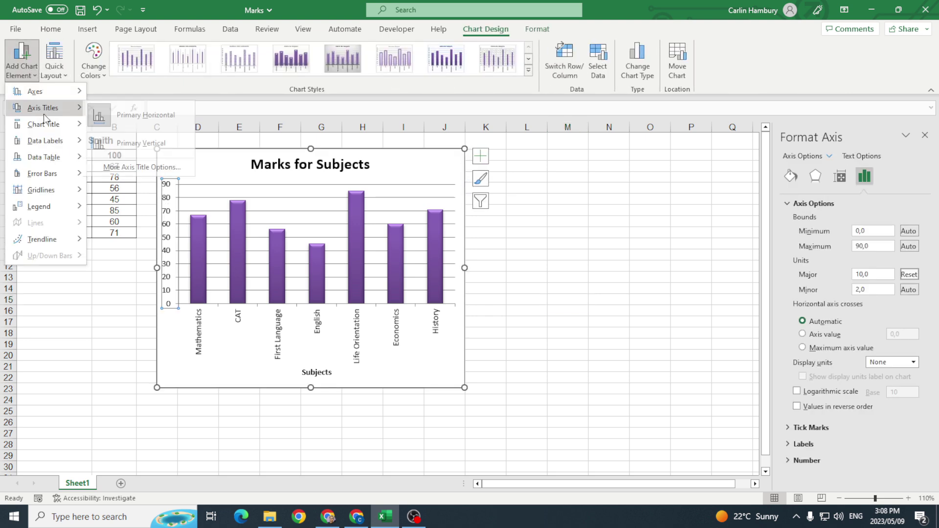
click(121, 144)
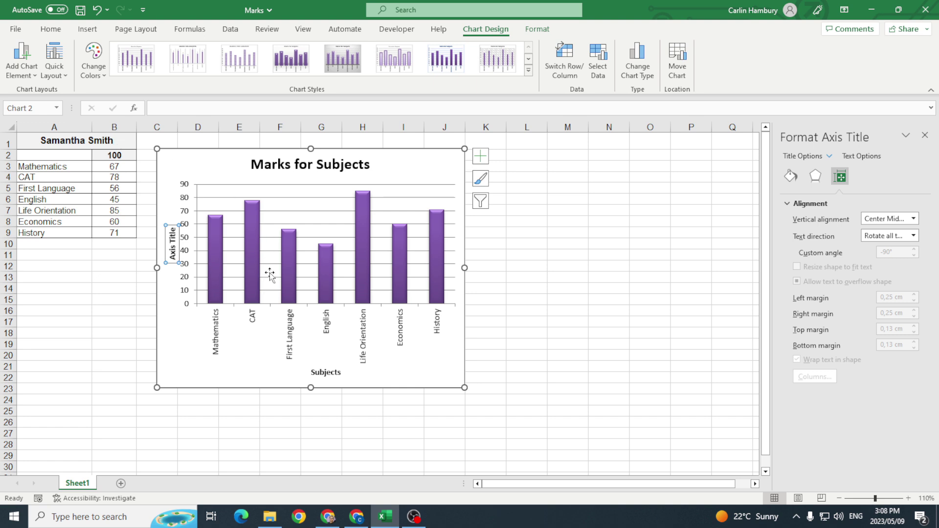
click(237, 111)
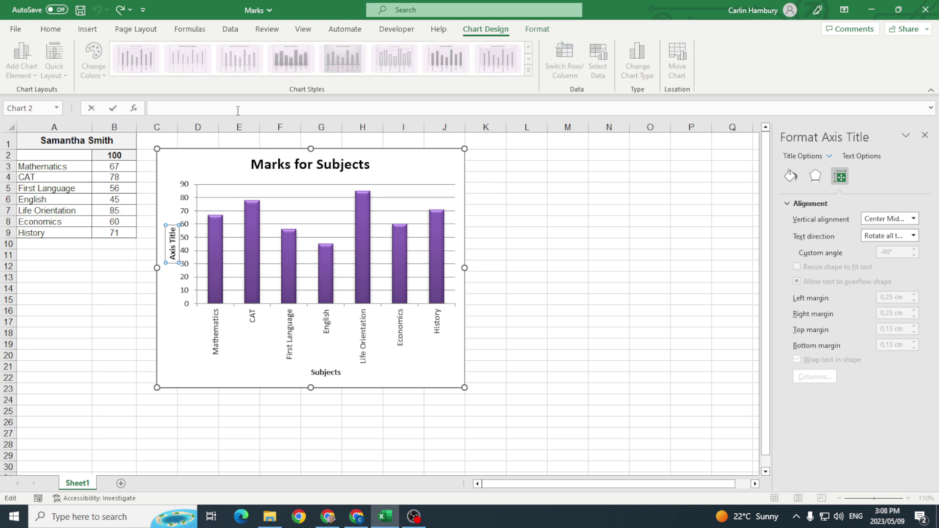
text(Total Marks)
click(543, 267)
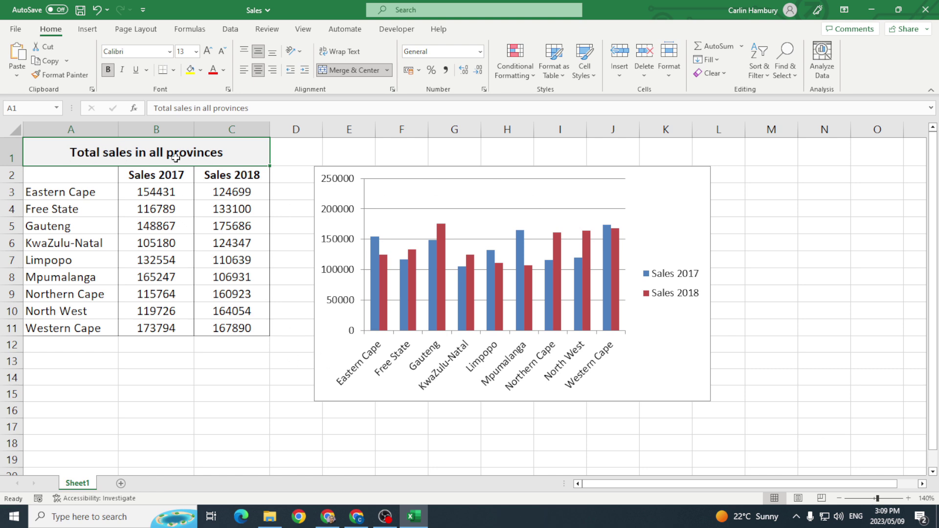
- Copy the A1 heading and paste it as the Sales chart title 'Total sales in all provinces'
double_click(89, 155)
drag(73, 154, 200, 153)
right_click(200, 153)
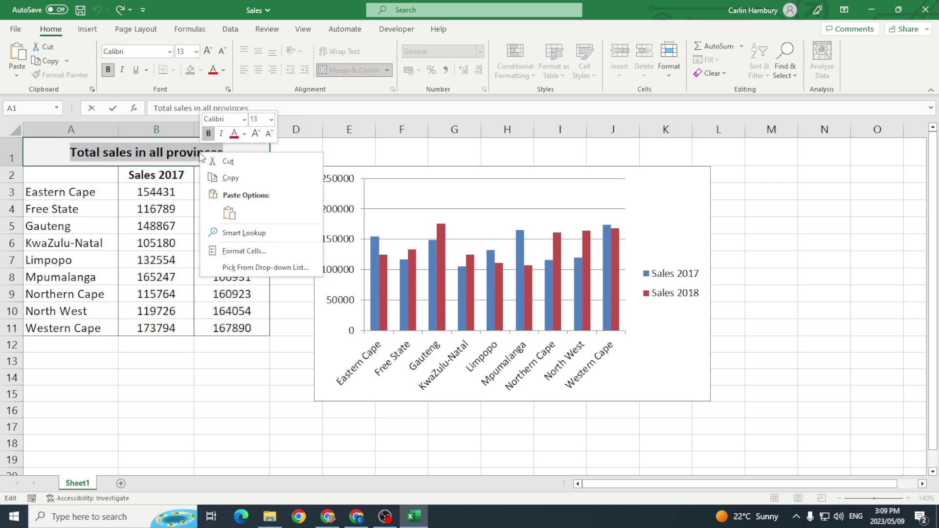
click(223, 177)
click(477, 169)
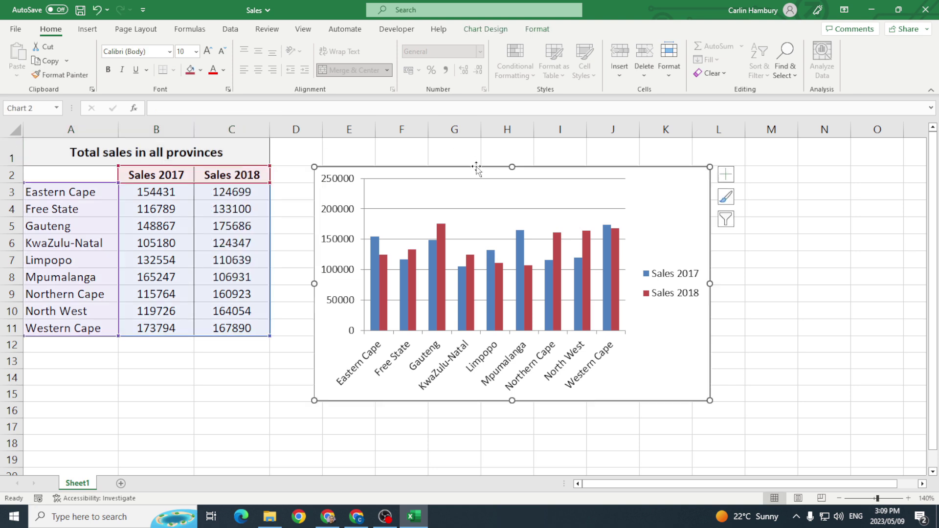
click(726, 174)
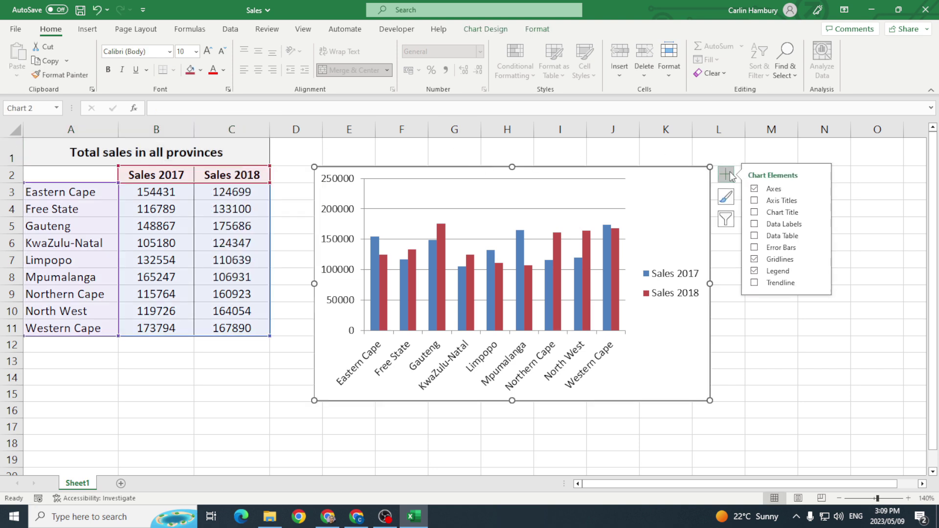
click(773, 216)
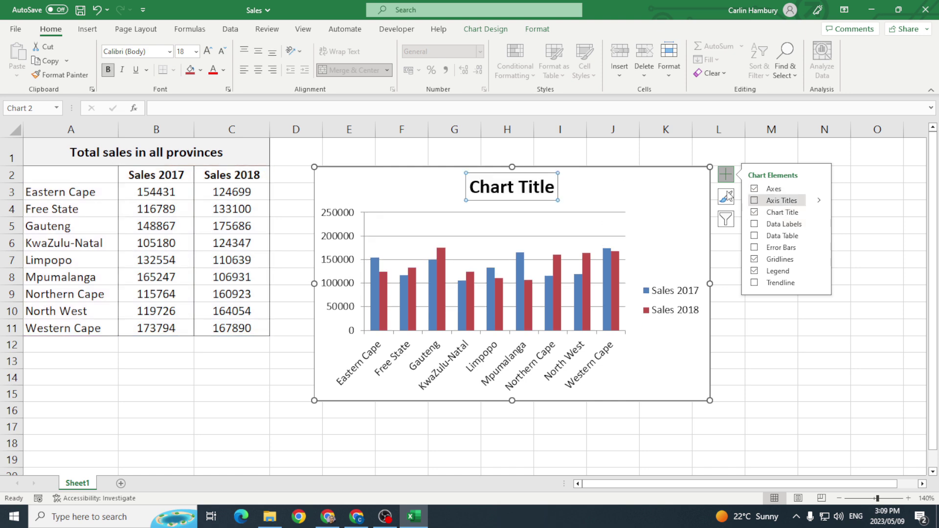
click(400, 111)
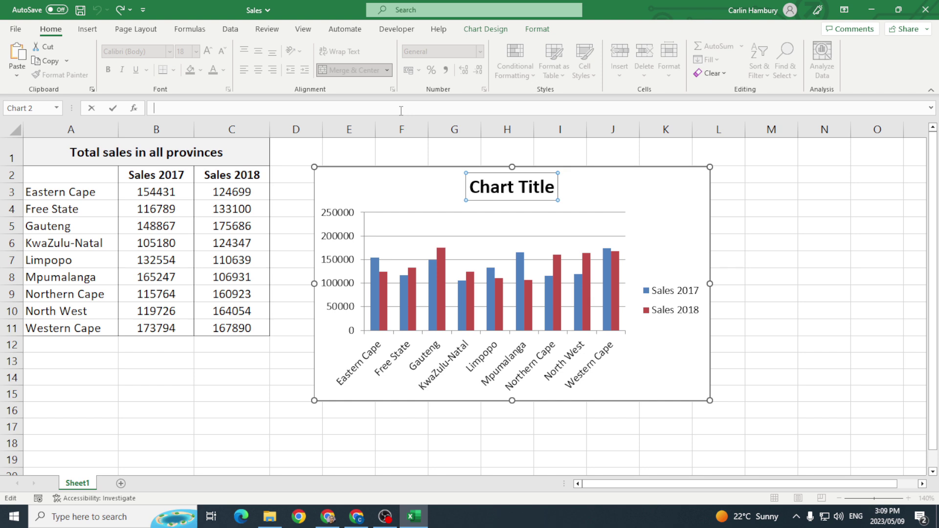
key(ctrl+v)
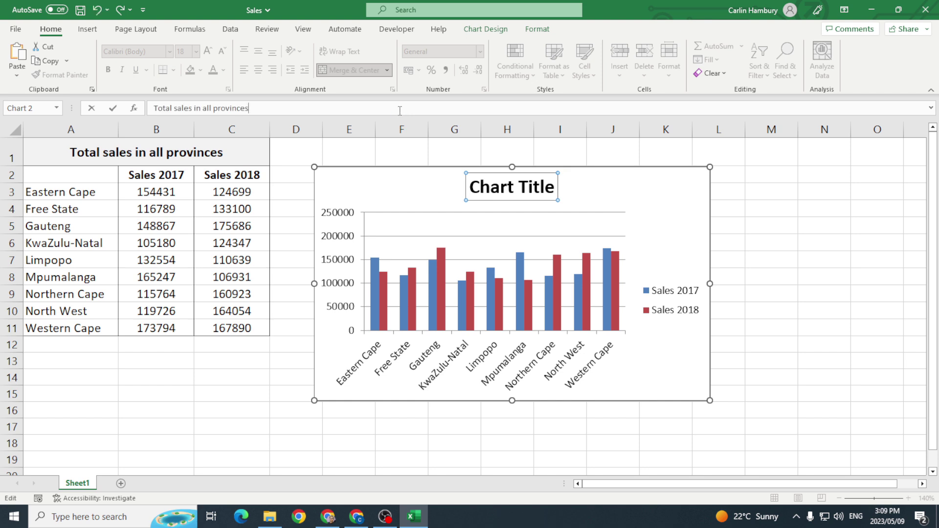
click(296, 221)
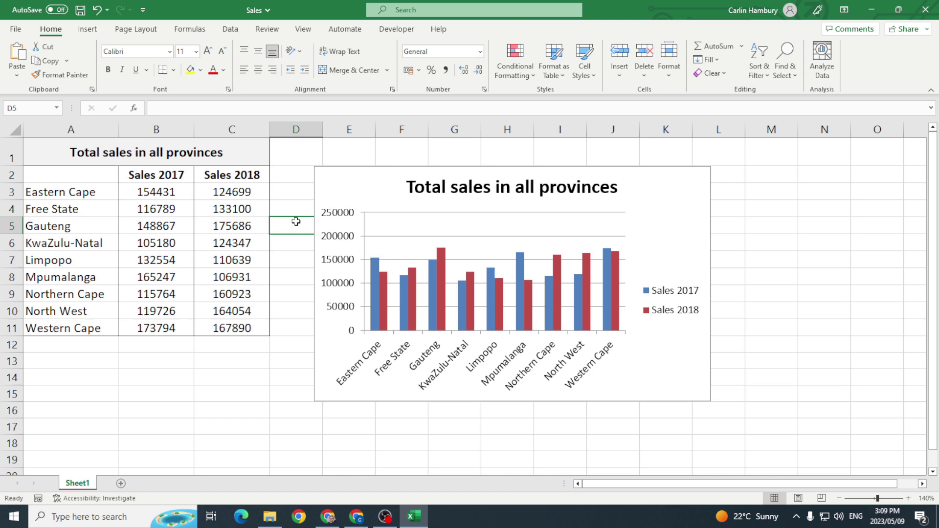
- Set the Sales chart vertical axis number category to Currency (rand, two decimals)
click(345, 261)
right_click(345, 262)
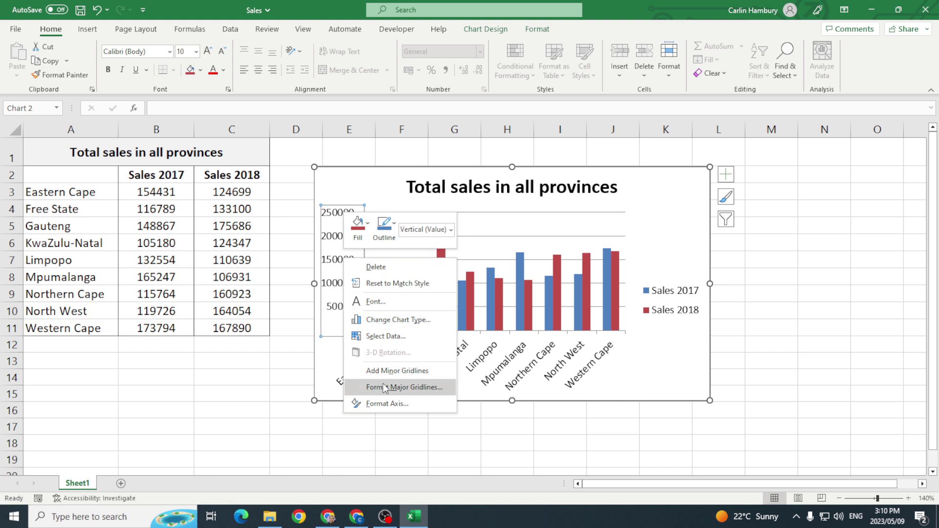
click(387, 403)
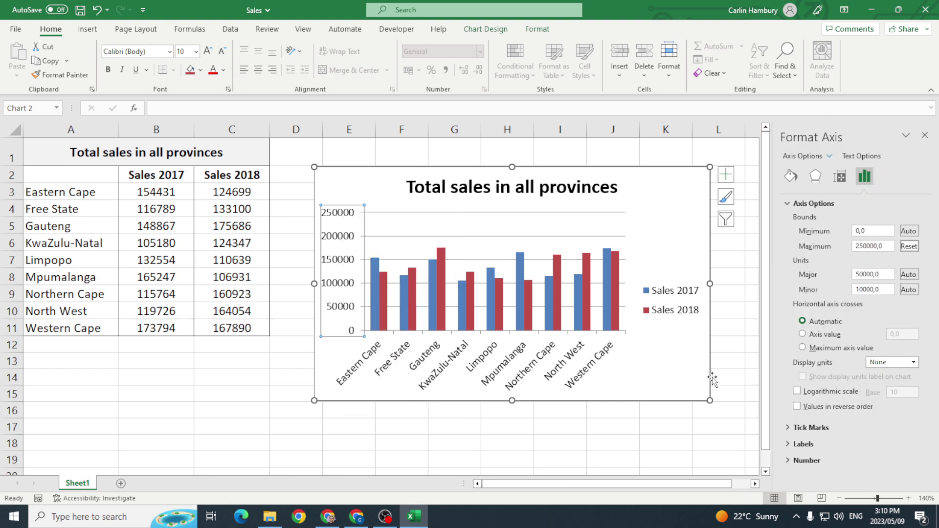
click(789, 463)
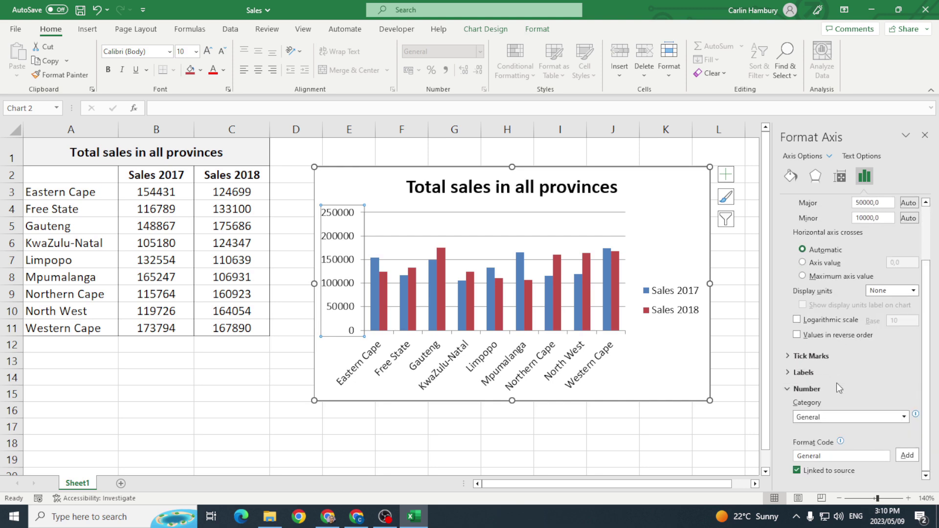
click(833, 418)
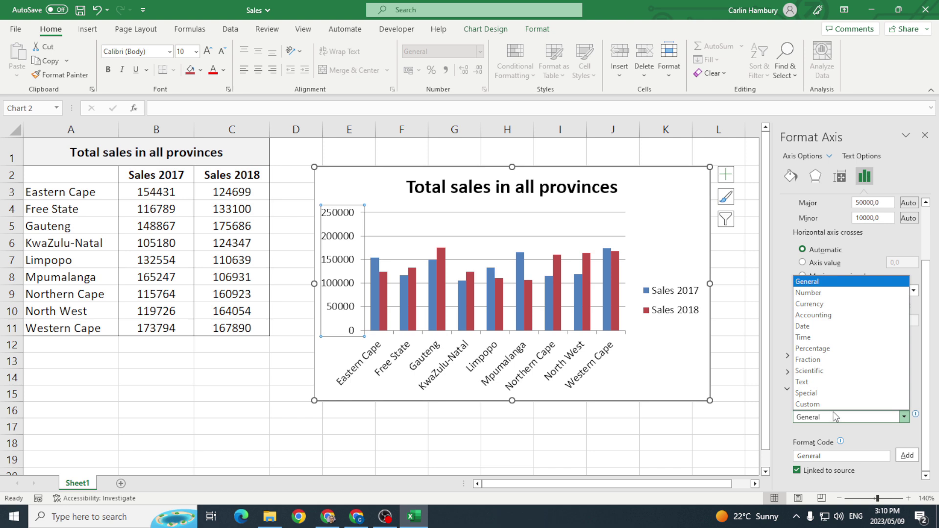
click(818, 304)
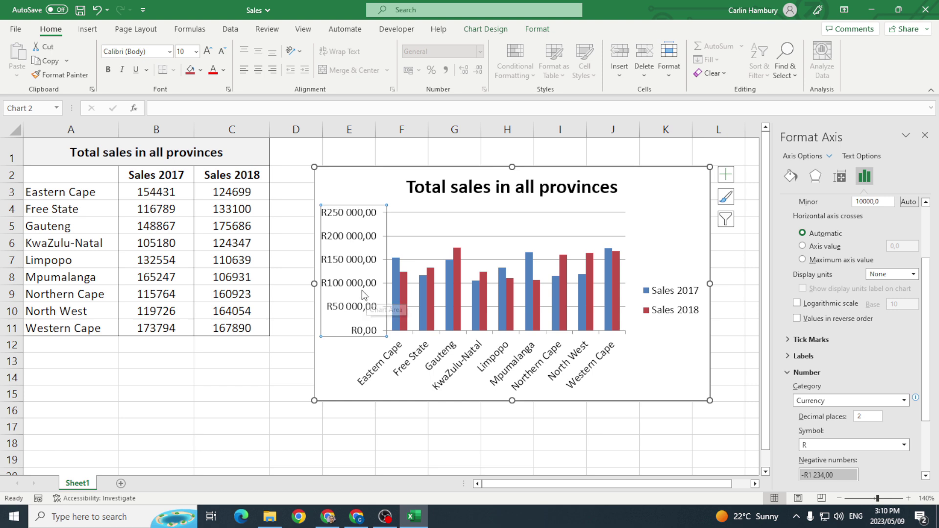
- Set the Sales value axis bounds to minimum 90000 and maximum 185000
drag(932, 293, 933, 241)
click(857, 275)
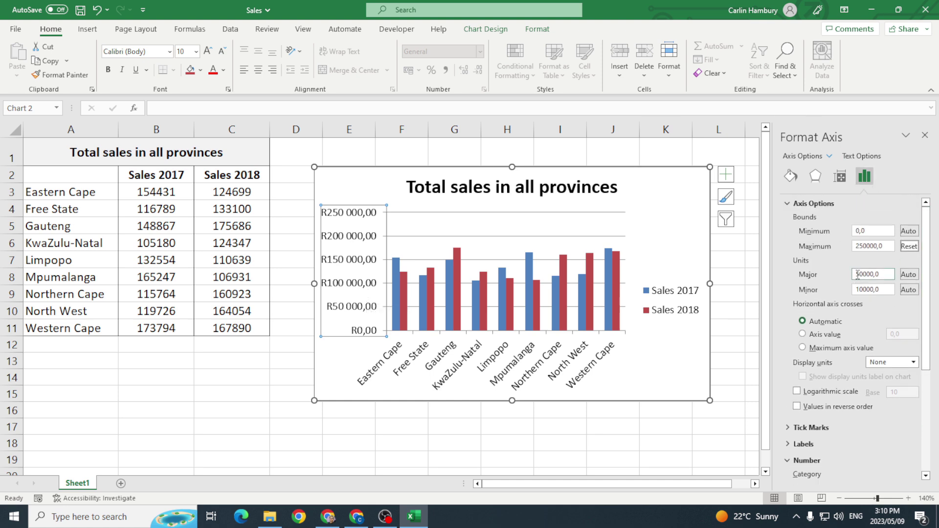
click(869, 290)
click(857, 274)
click(861, 232)
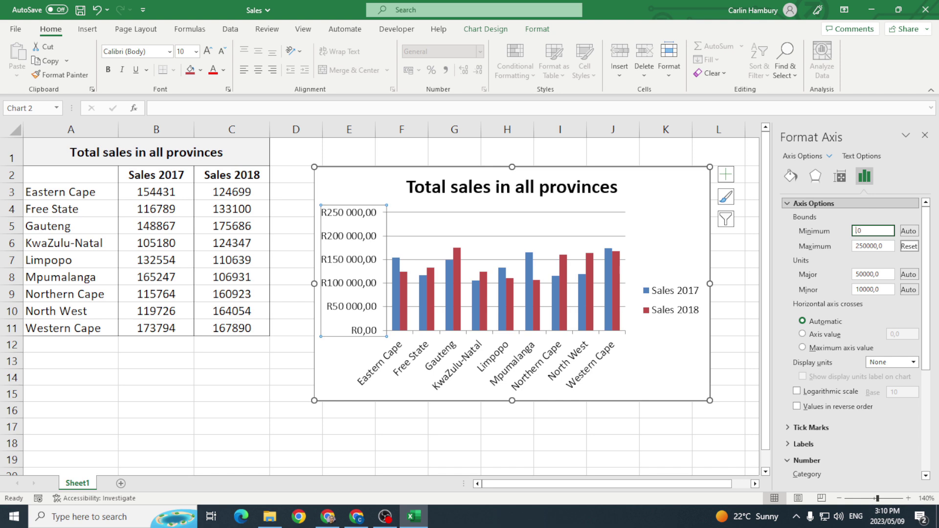
text(90000)
click(869, 246)
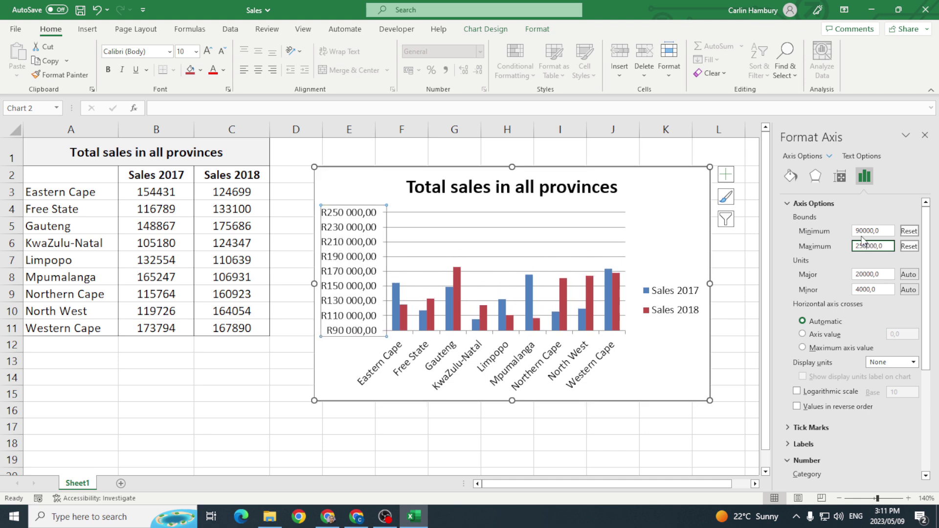
key(BackSpace)
key(BackSpace)
text(185)
click(739, 275)
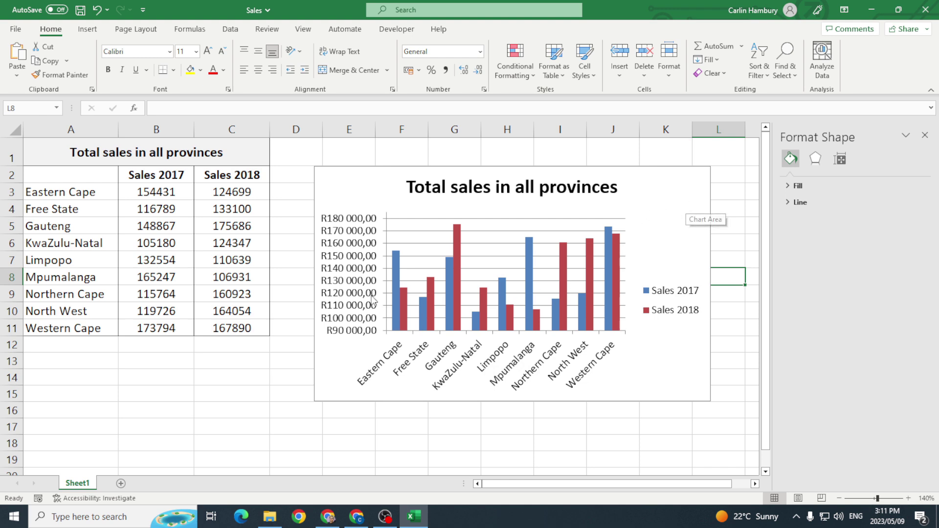
- Turn on axis titles for the Sales chart and name the vertical one 'Sales'
double_click(468, 374)
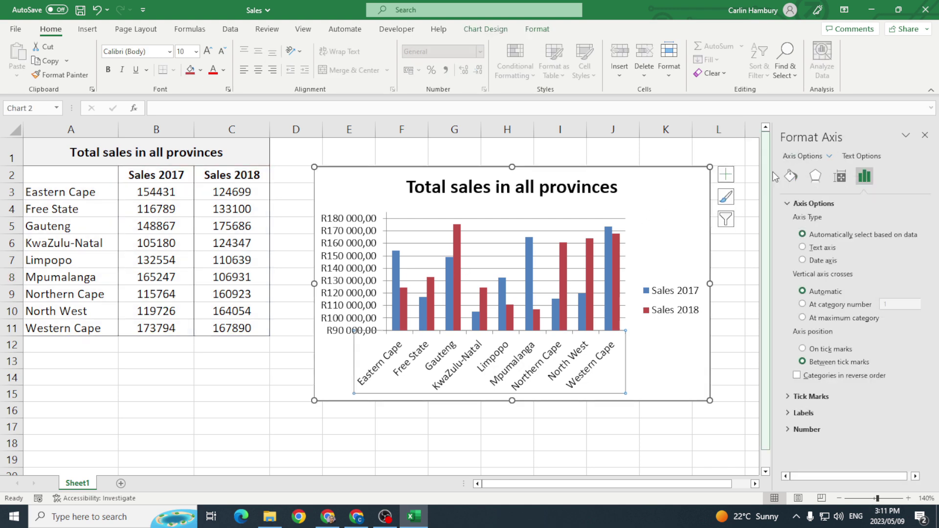
click(725, 174)
click(924, 135)
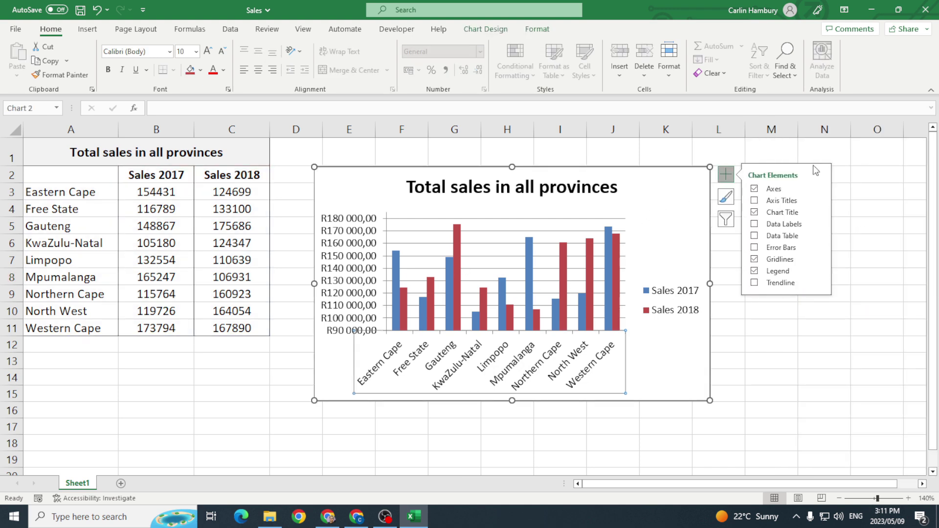
click(760, 201)
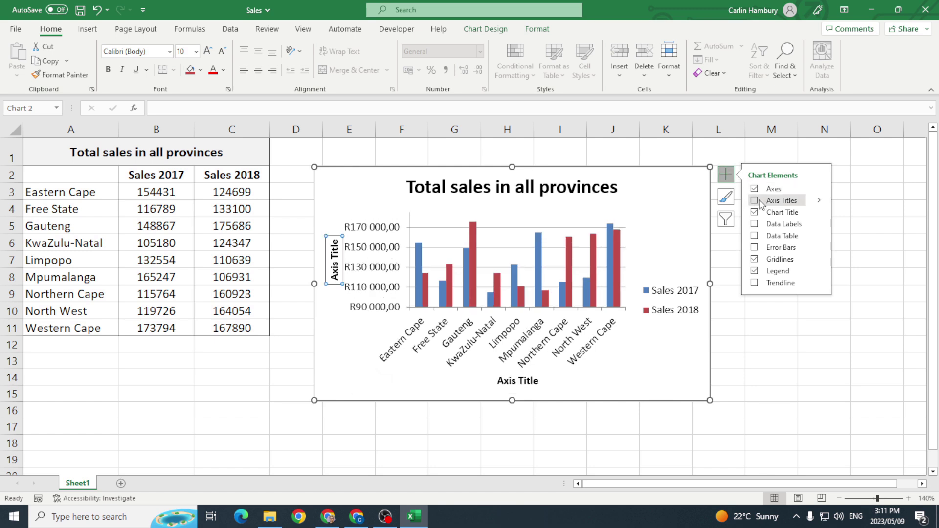
click(756, 200)
click(342, 107)
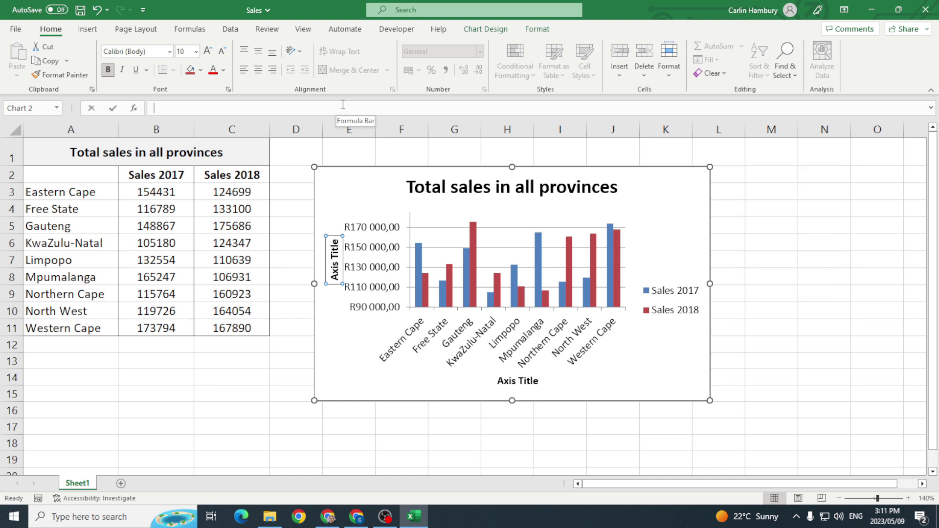
text(Sales)
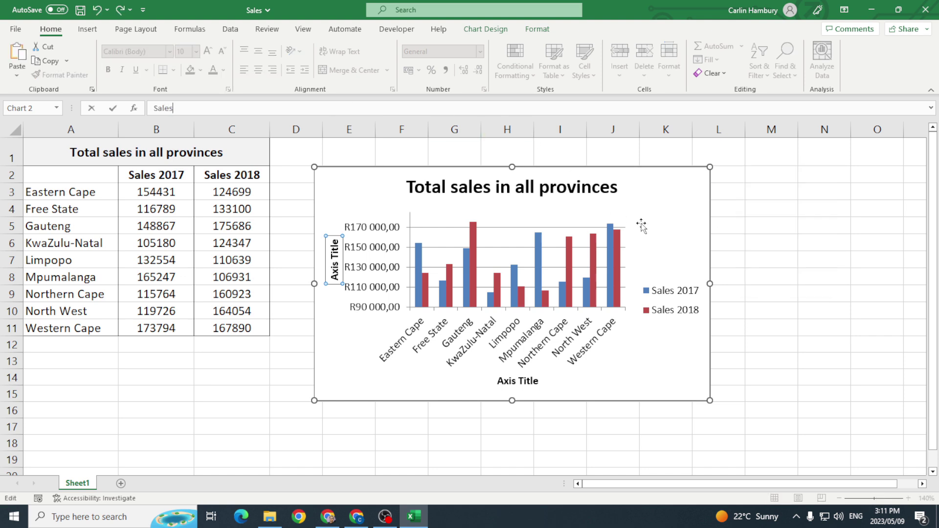
click(823, 310)
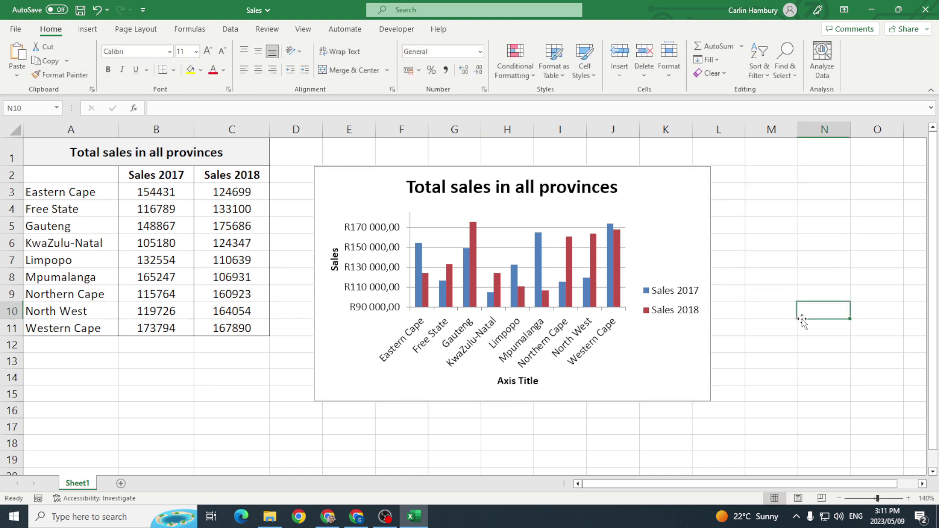
- Name the horizontal axis title 'Provinces'
click(509, 382)
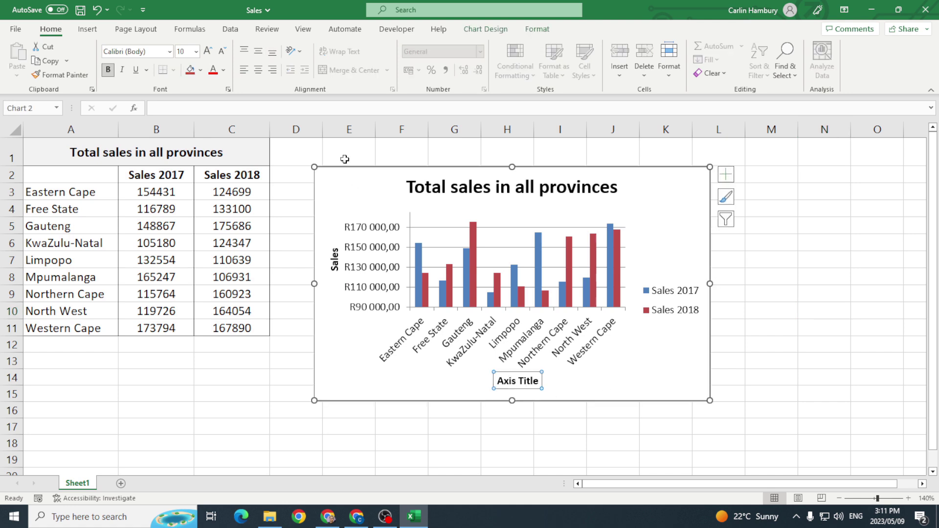
click(302, 114)
text(Provinces)
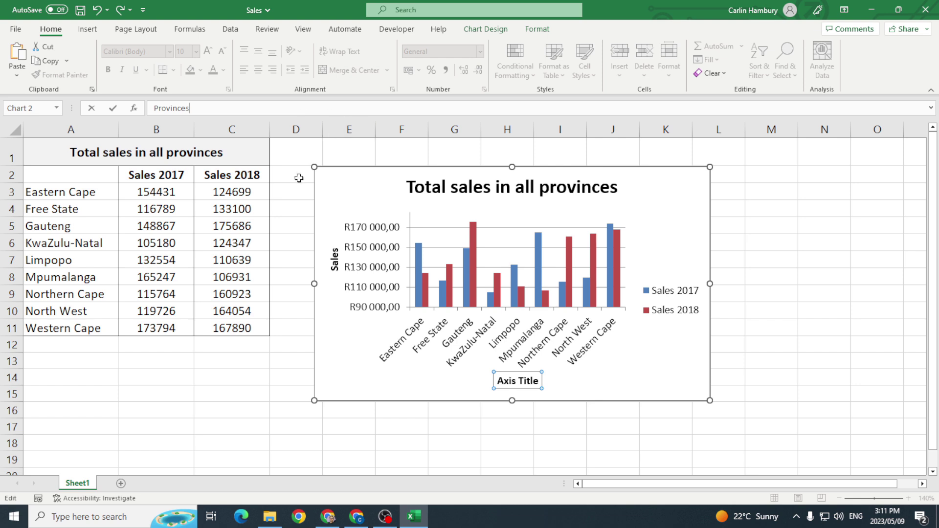
click(286, 211)
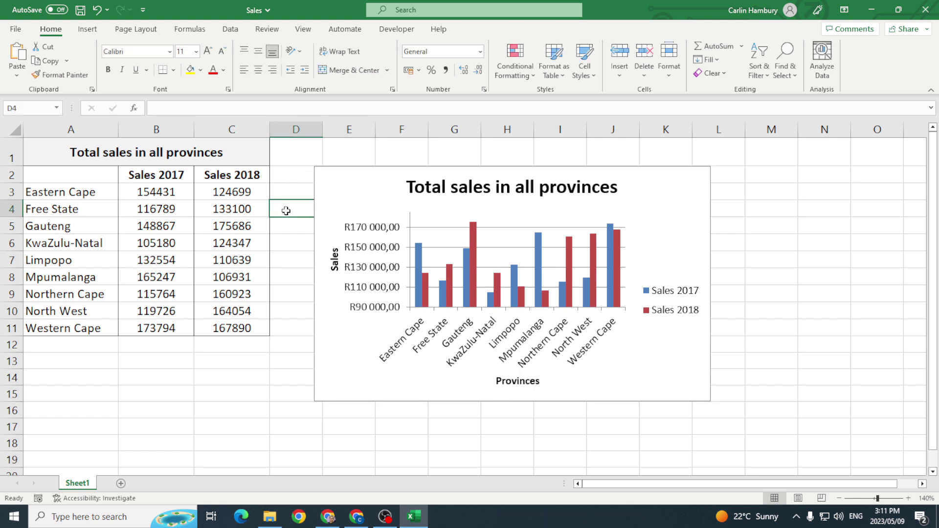